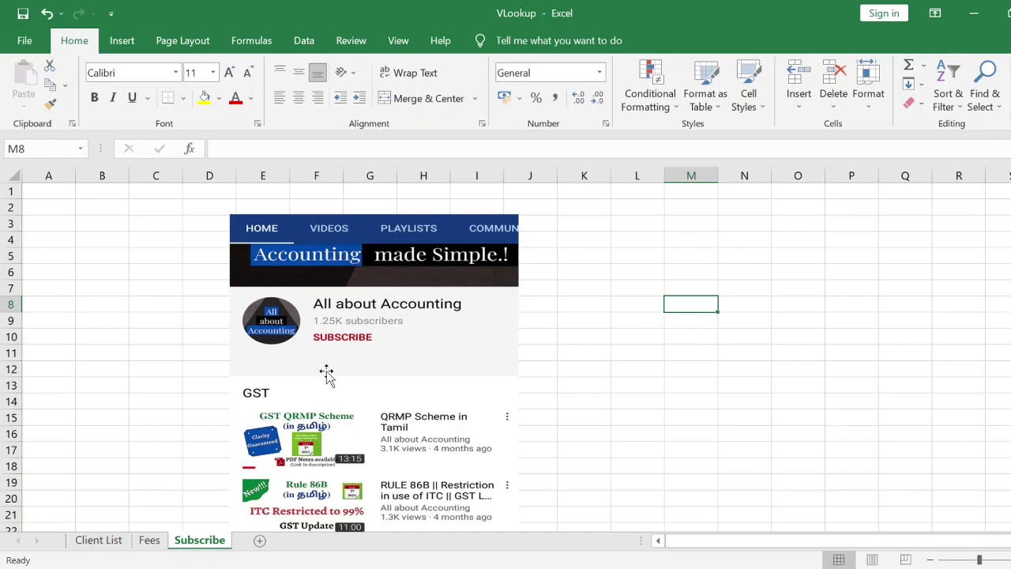
Switch from the Subscribe sheet to the Client List sheet with Ctrl+Page Up.
key(ctrl+Page_Up)
key(ctrl+Page_Up)
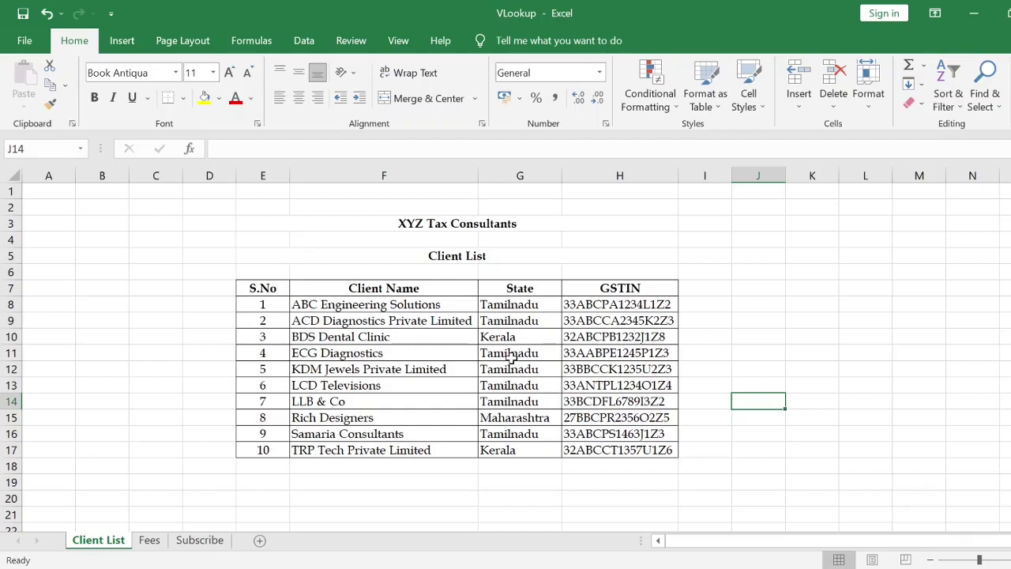
Go to the Fees sheet listing five clients with their April 2021 fees.
click(146, 543)
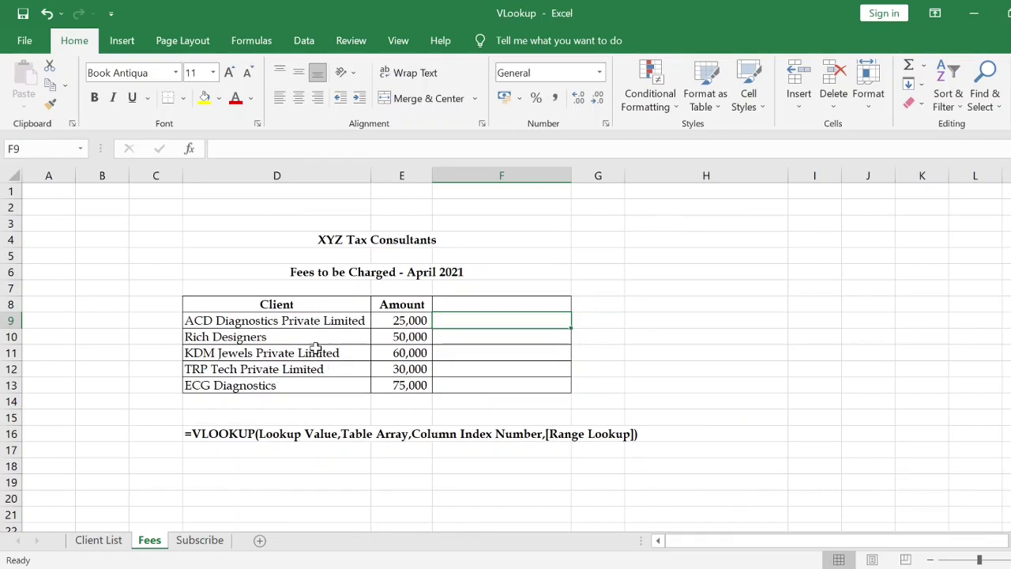
Enter the heading GSTIN in cell F8 beside the Amount column.
click(304, 324)
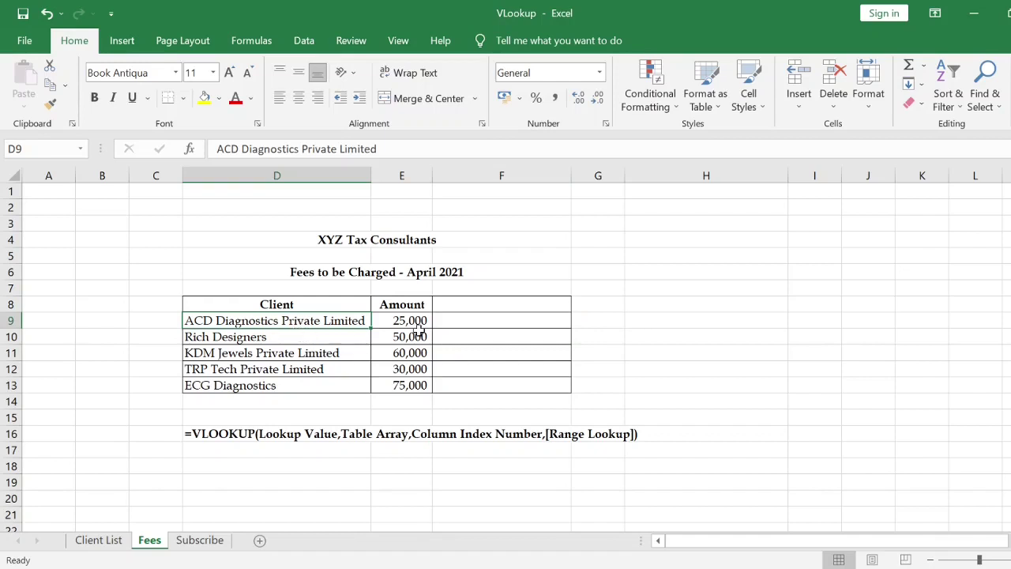
click(471, 304)
text(GSTIN)
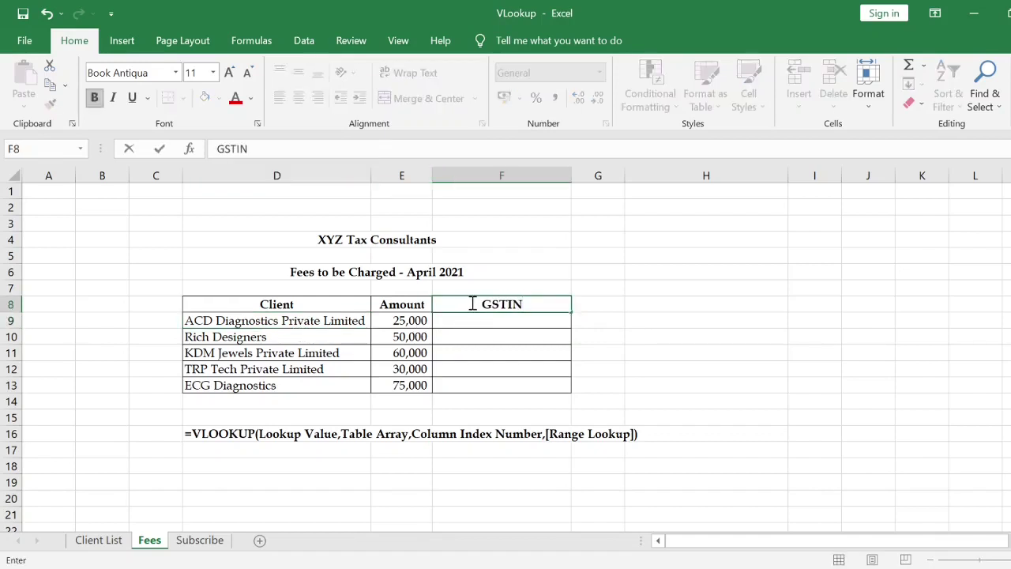
key(Return)
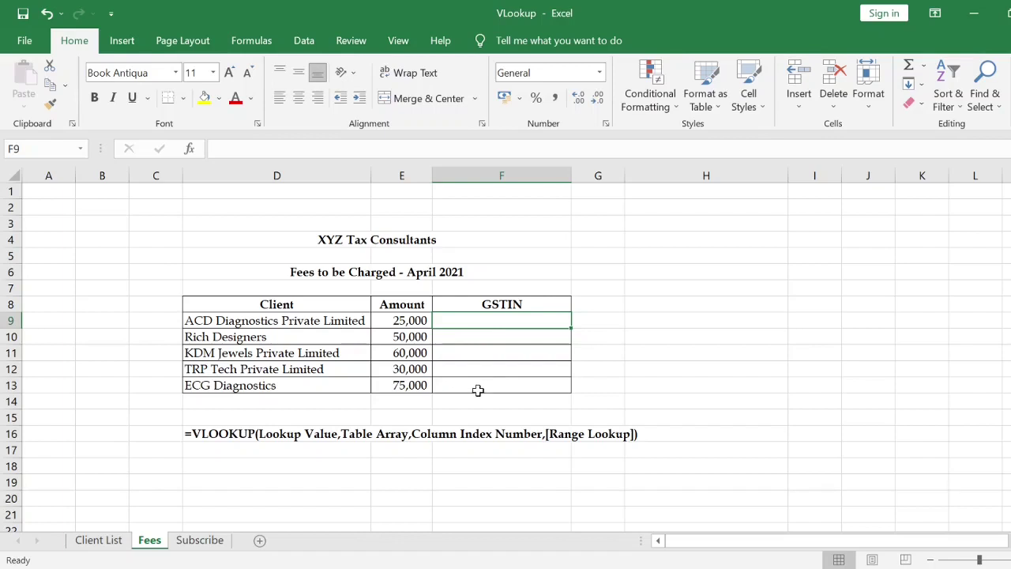
Paste ACD Diagnostics Private Limited's GSTIN into F9 and highlight the client names D9:D13.
text(33ABCCA2345K2Z3)
click(338, 321)
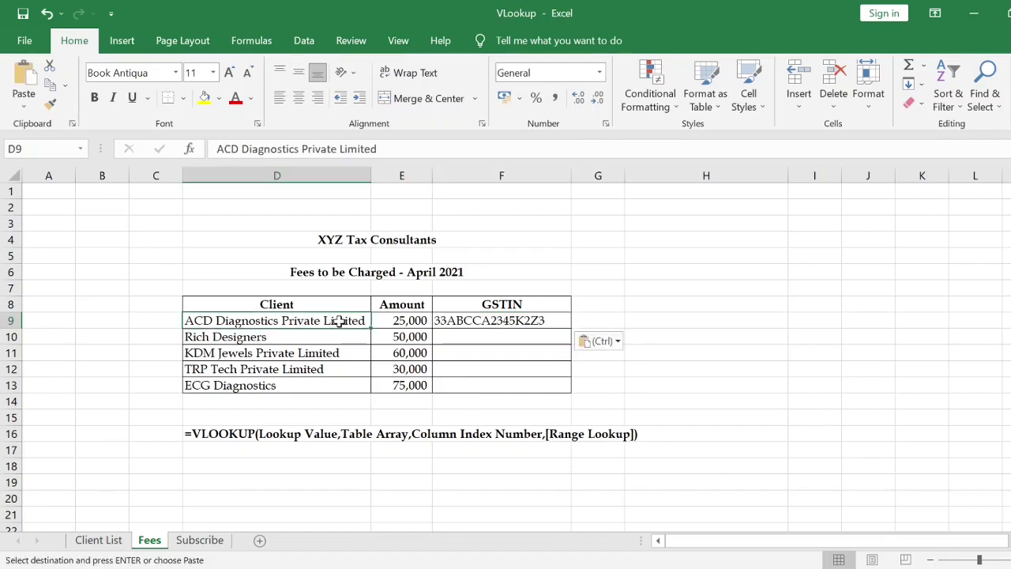
drag(338, 320, 339, 384)
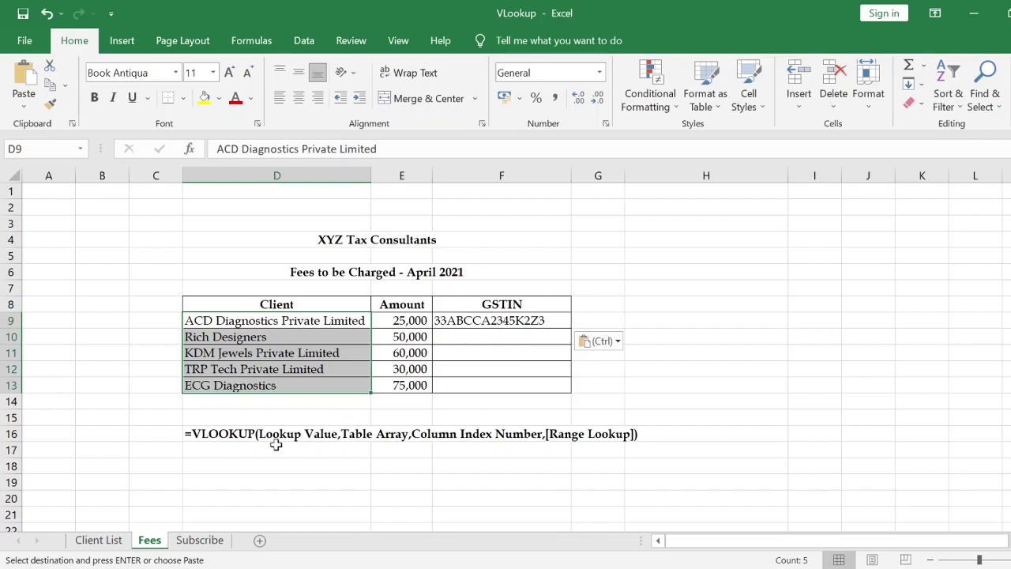
click(238, 446)
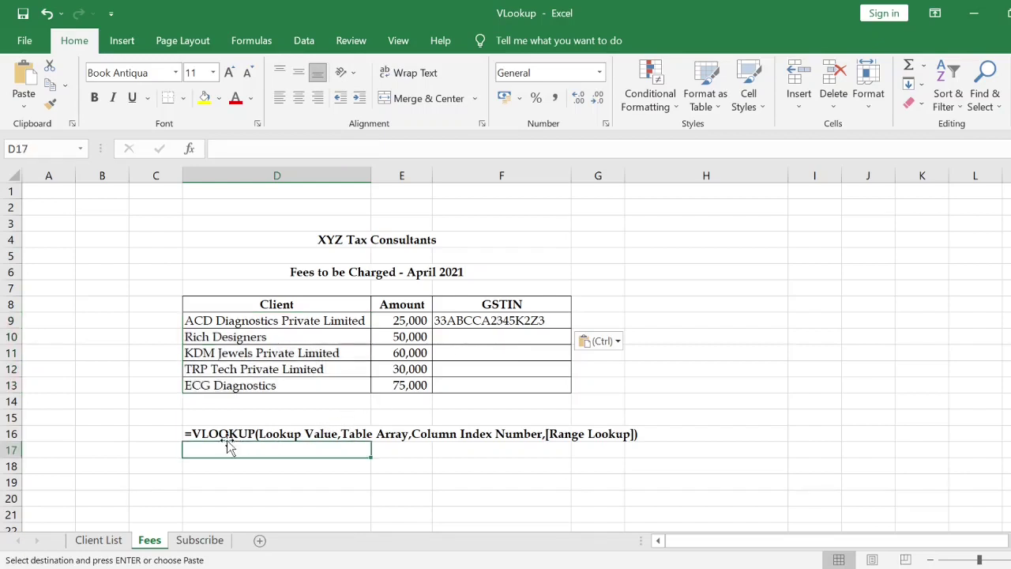
Point out the VLOOKUP syntax note in D16 and the lookup value D9, then view Client List.
click(226, 434)
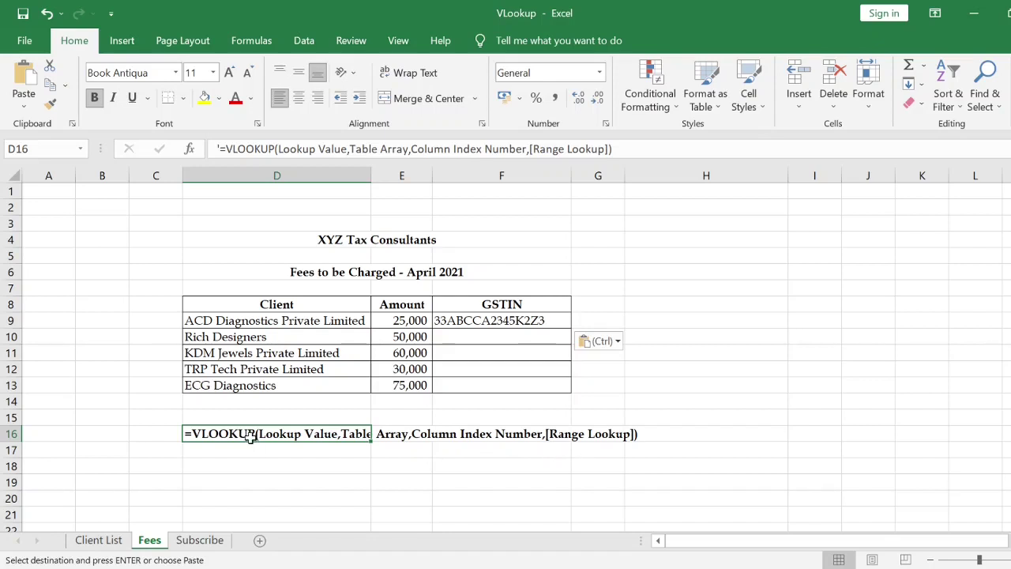
click(248, 320)
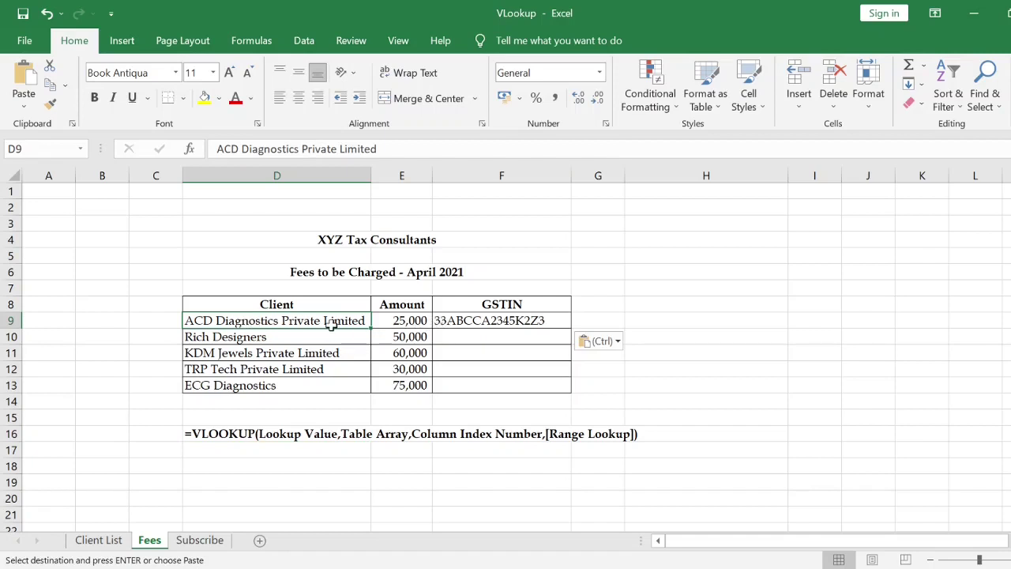
click(98, 541)
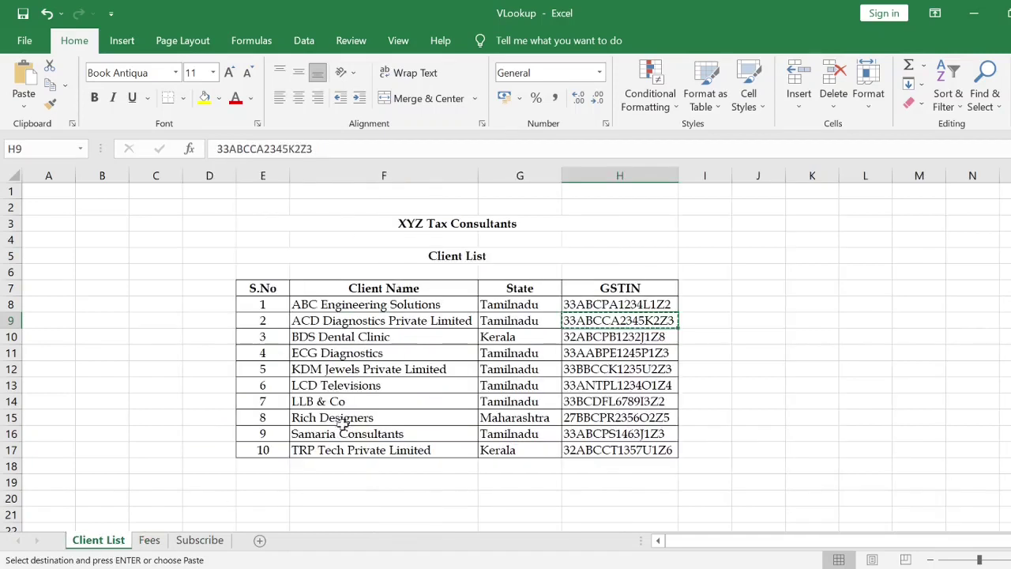
Return to the Fees sheet and cancel the pending GSTIN copy with Esc.
click(365, 323)
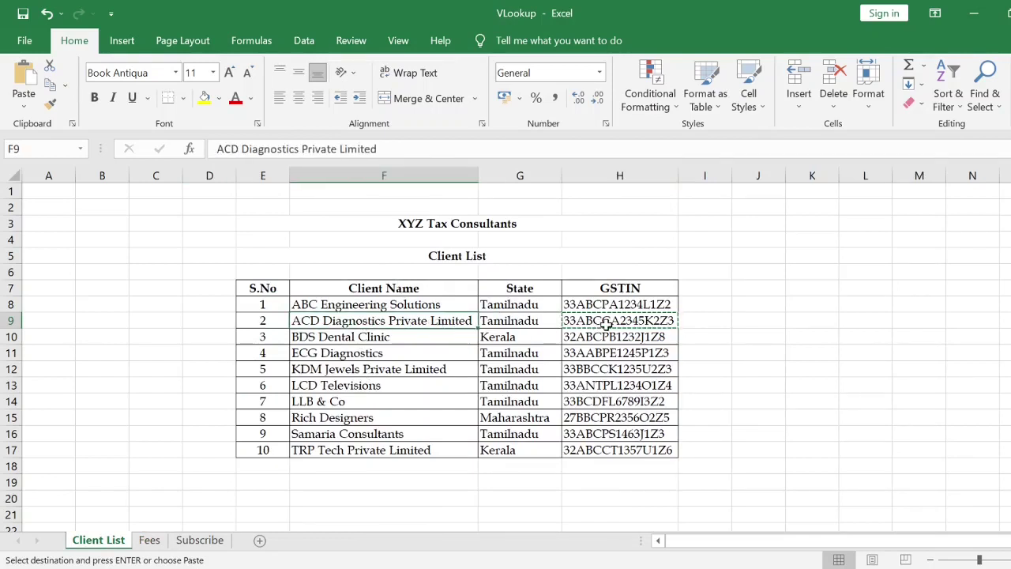
click(149, 541)
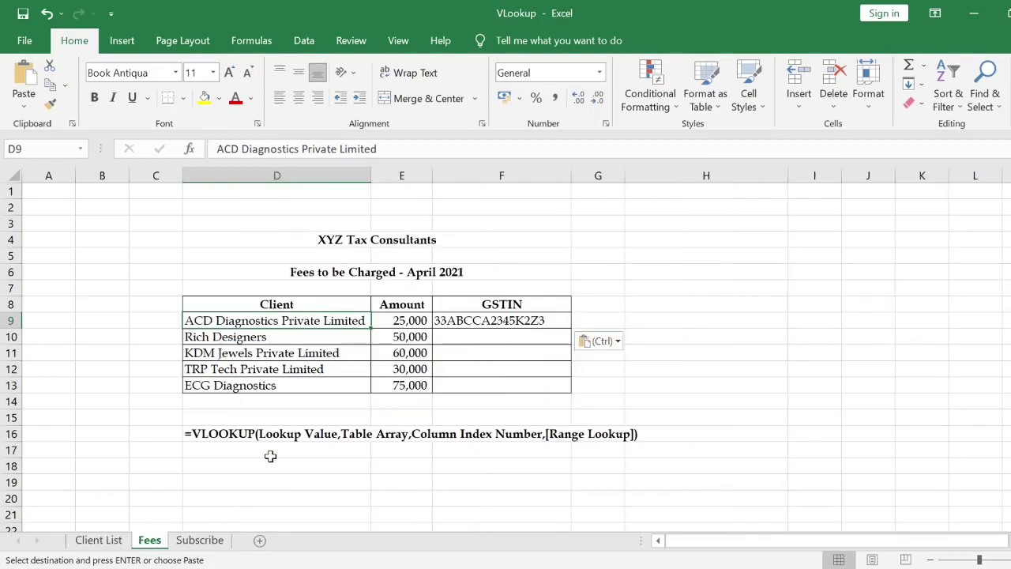
key(Escape)
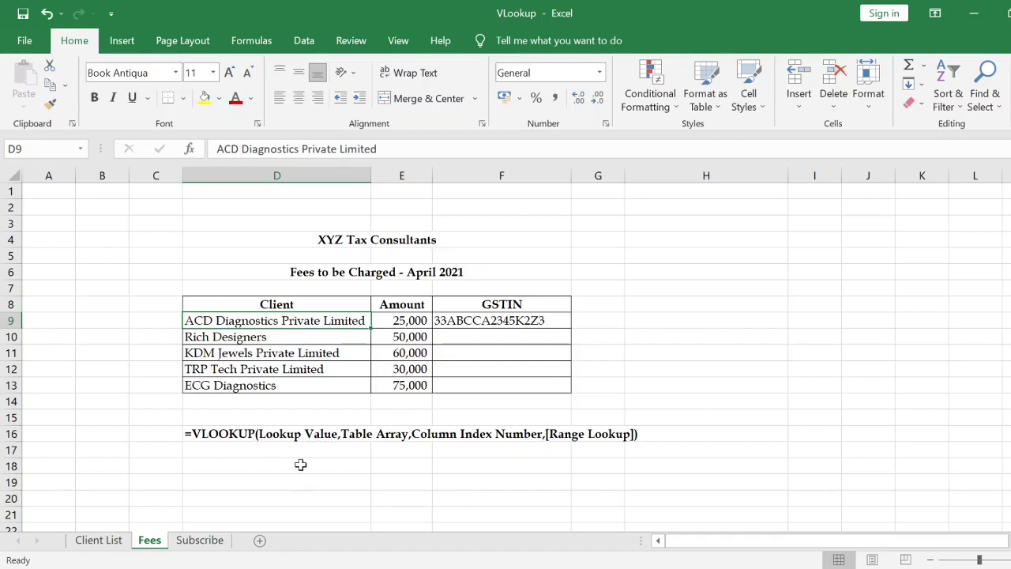
click(90, 540)
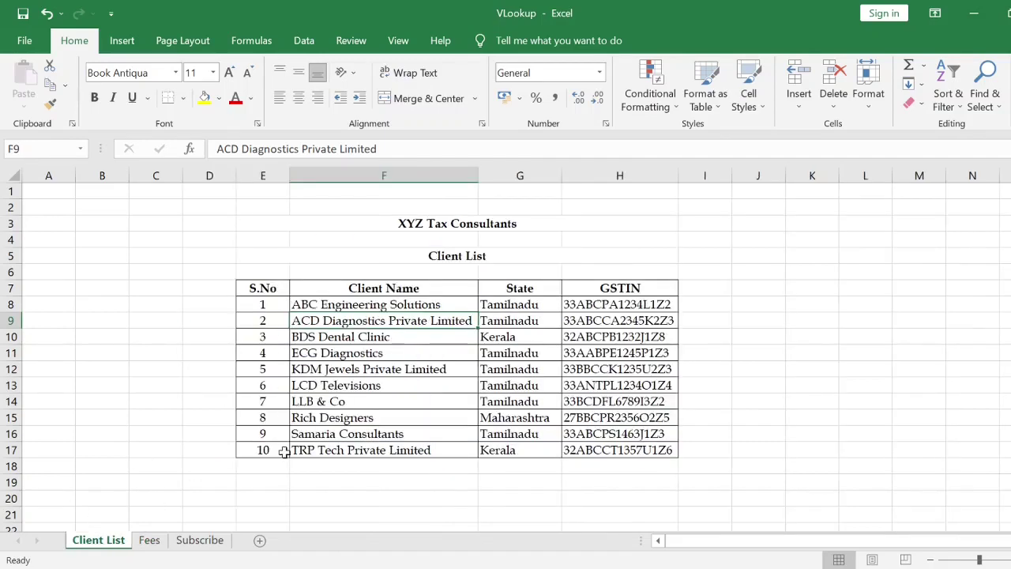
Select Client List range F8:H17, client names through GSTINs, as the VLOOKUP table array.
click(147, 542)
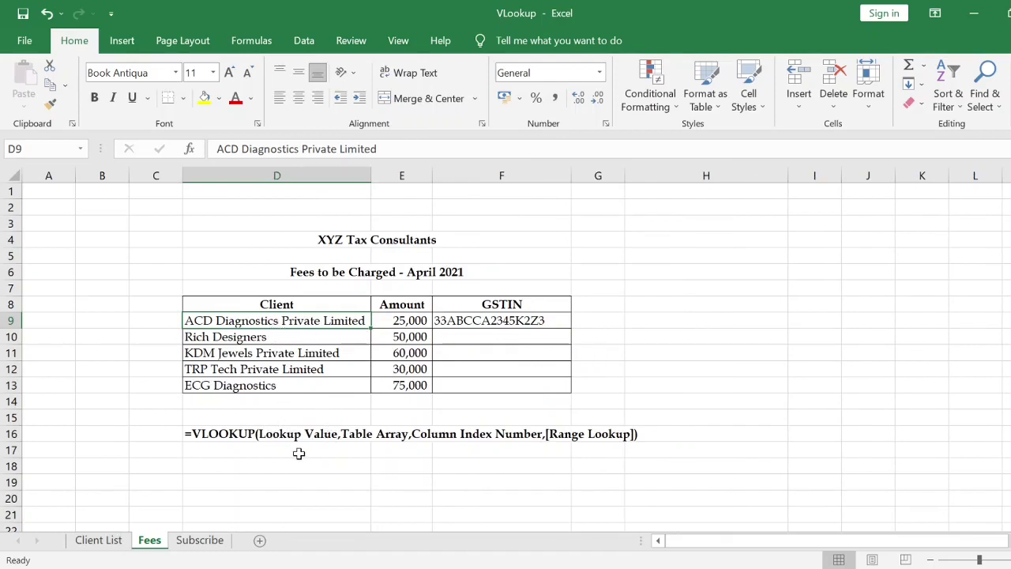
click(98, 540)
key(ctrl+Page_Up)
click(111, 544)
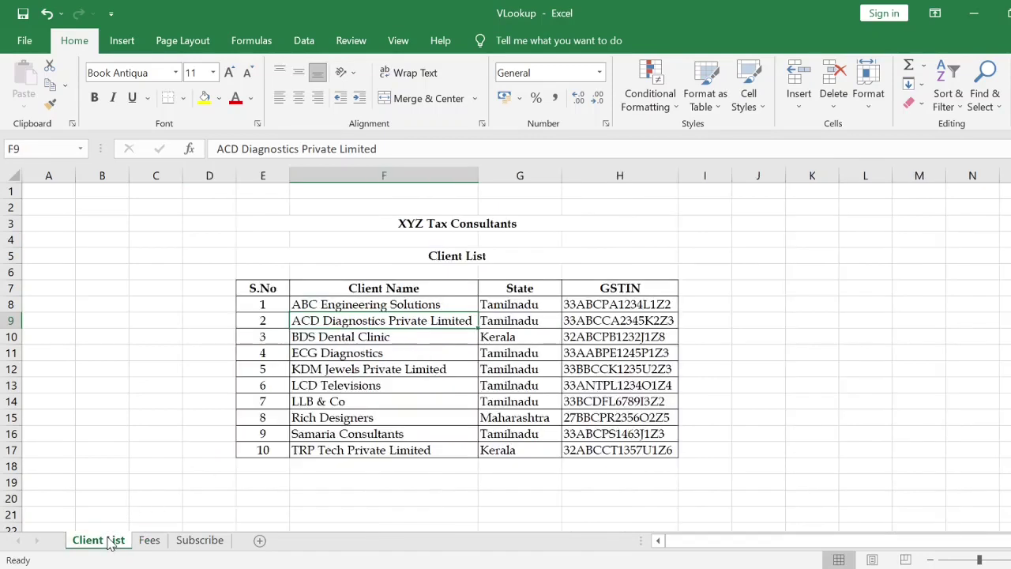
click(365, 304)
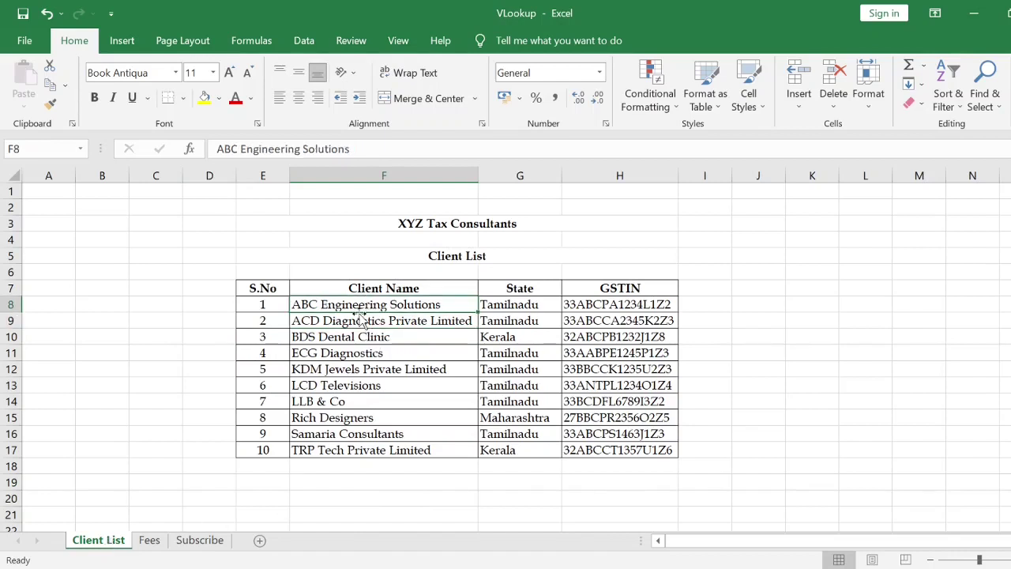
drag(359, 306, 585, 447)
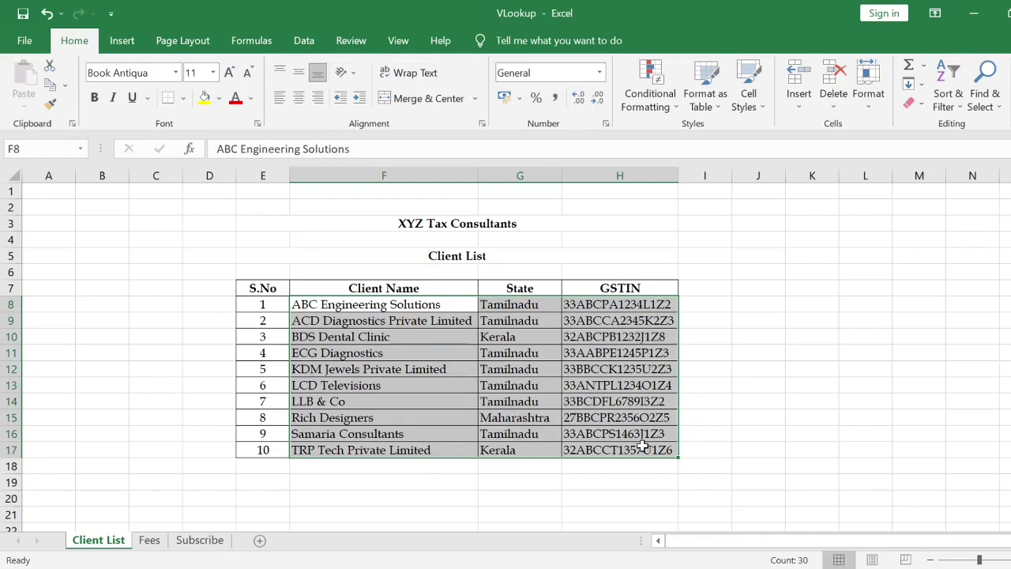
key(ctrl+Page_Down)
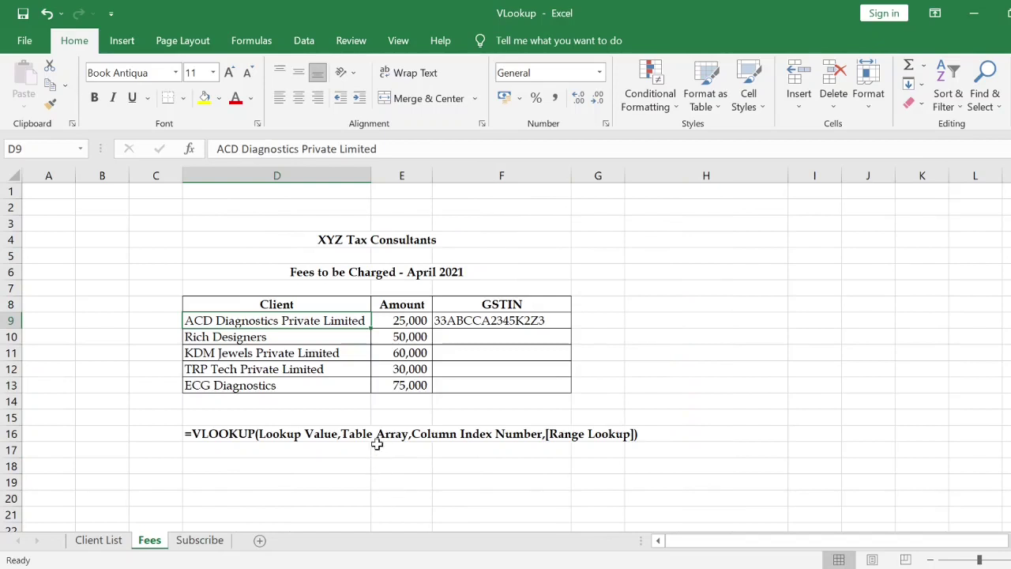
click(99, 540)
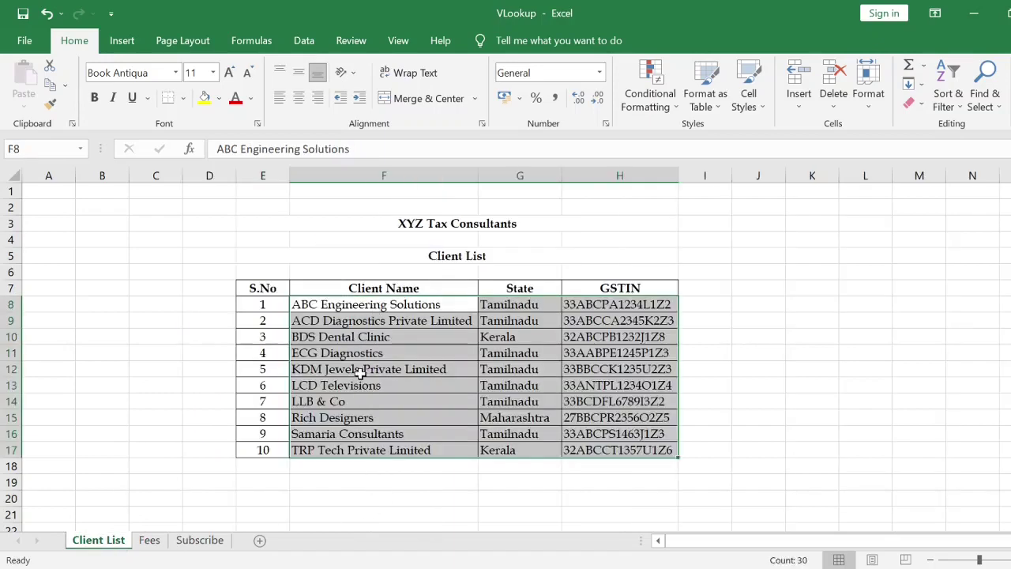
click(150, 540)
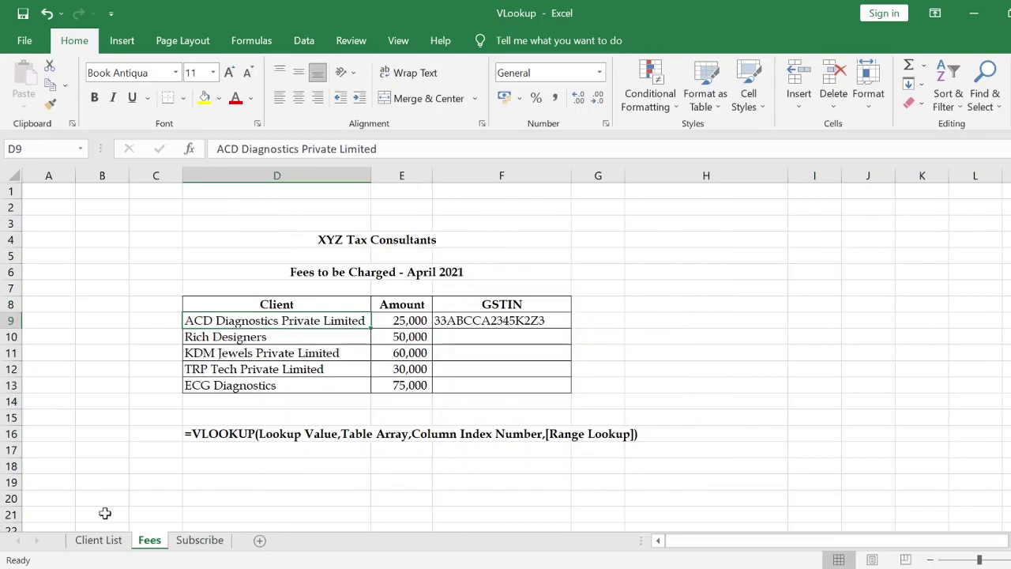
click(98, 540)
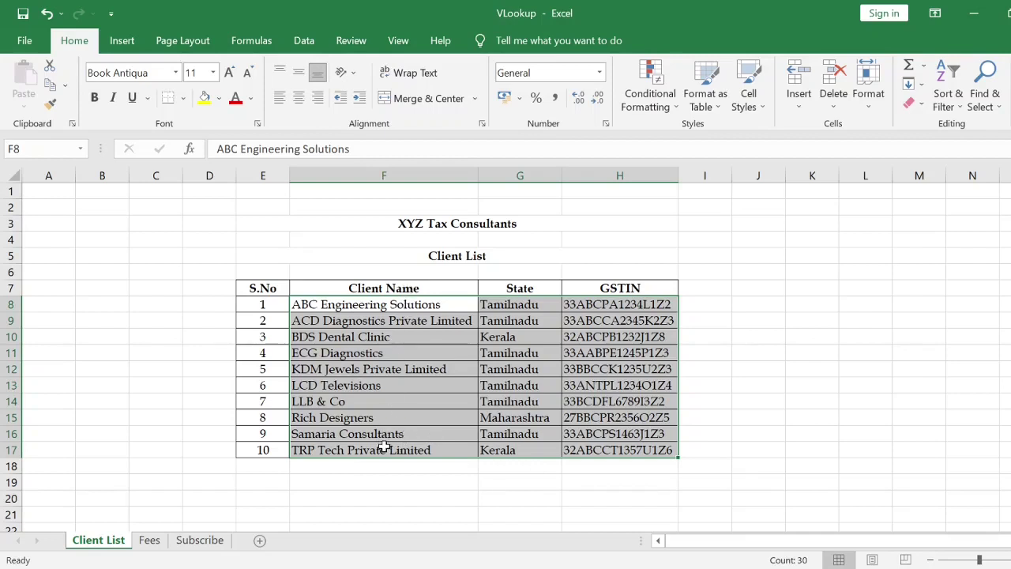
click(150, 541)
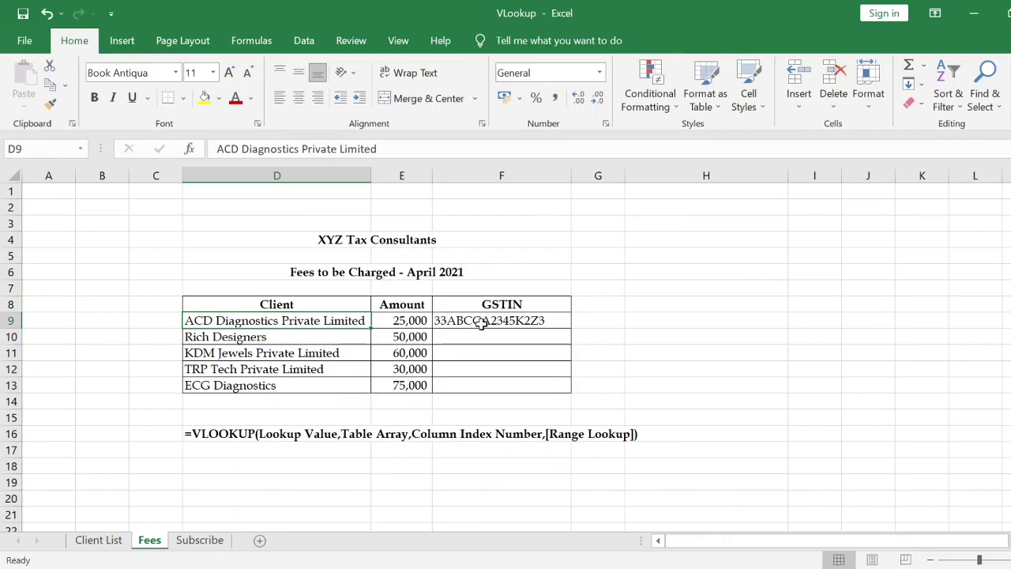
click(96, 542)
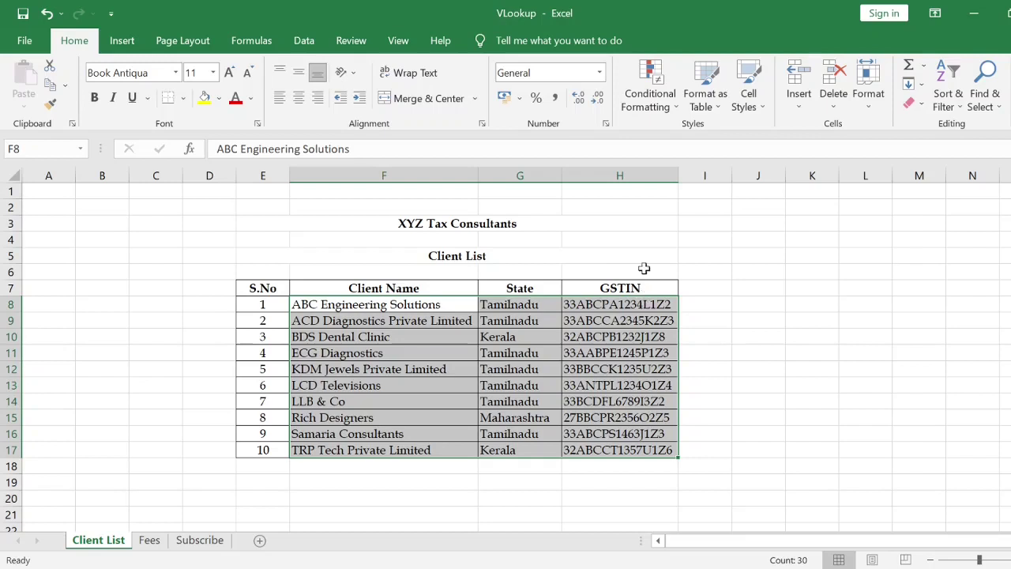
Compare the Client List and Fees sheets, ending on Fees with cell F9 selected.
click(149, 542)
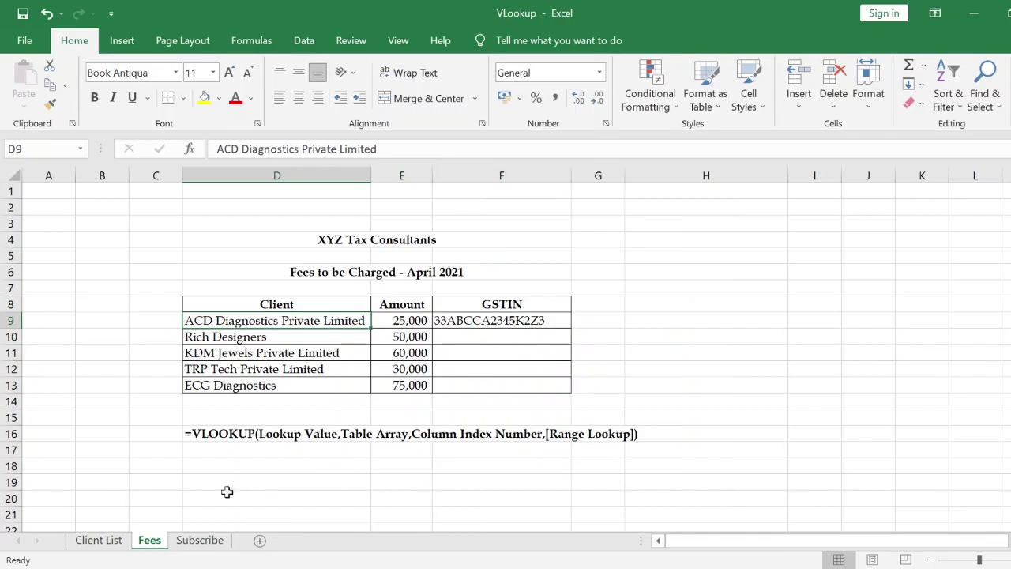
click(98, 540)
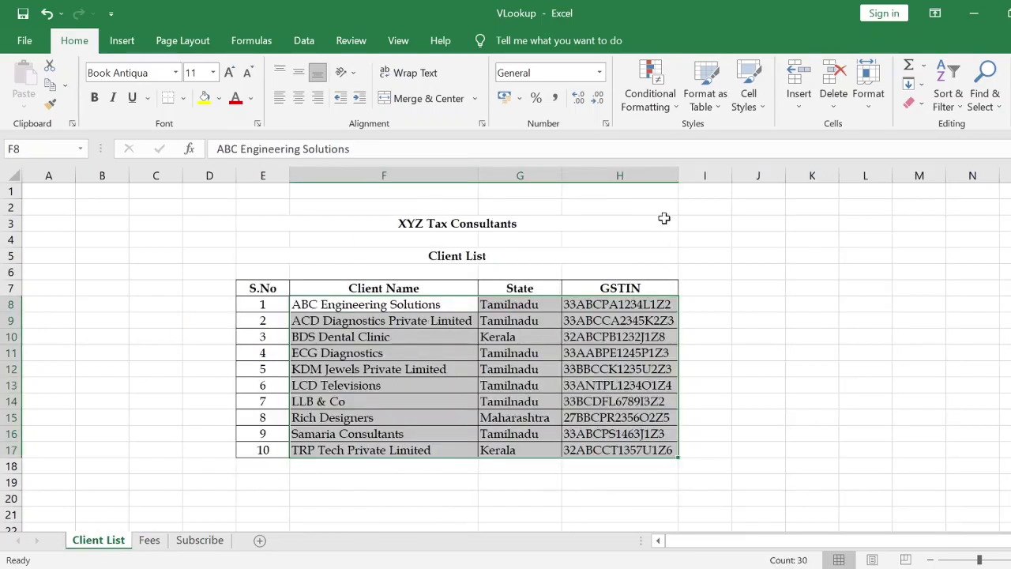
click(149, 540)
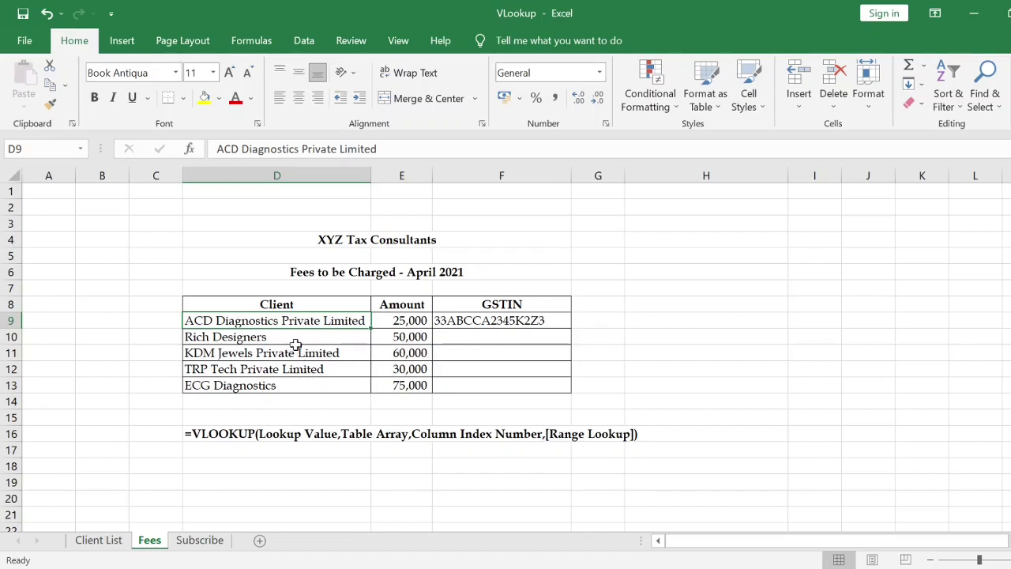
click(99, 539)
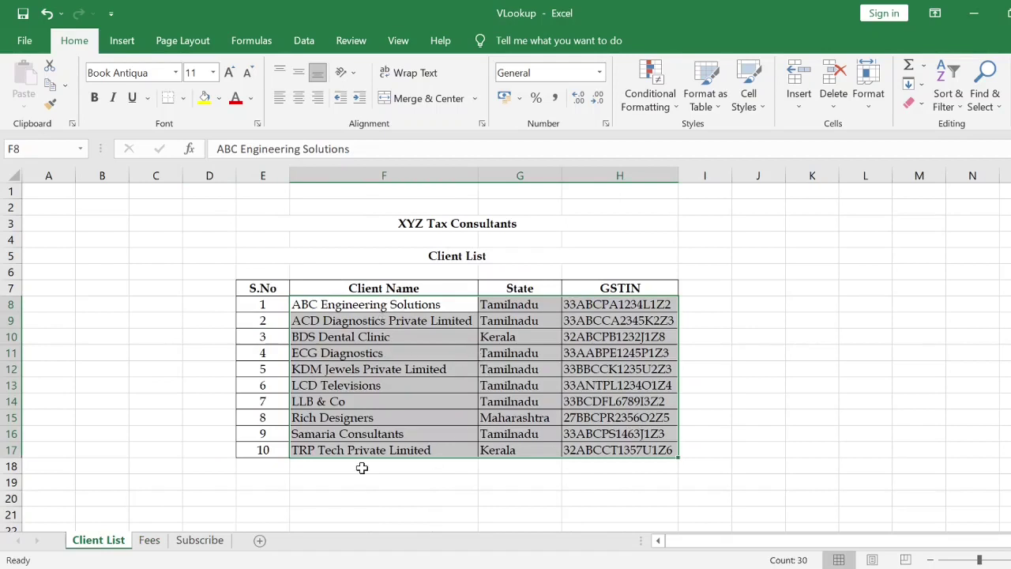
click(149, 539)
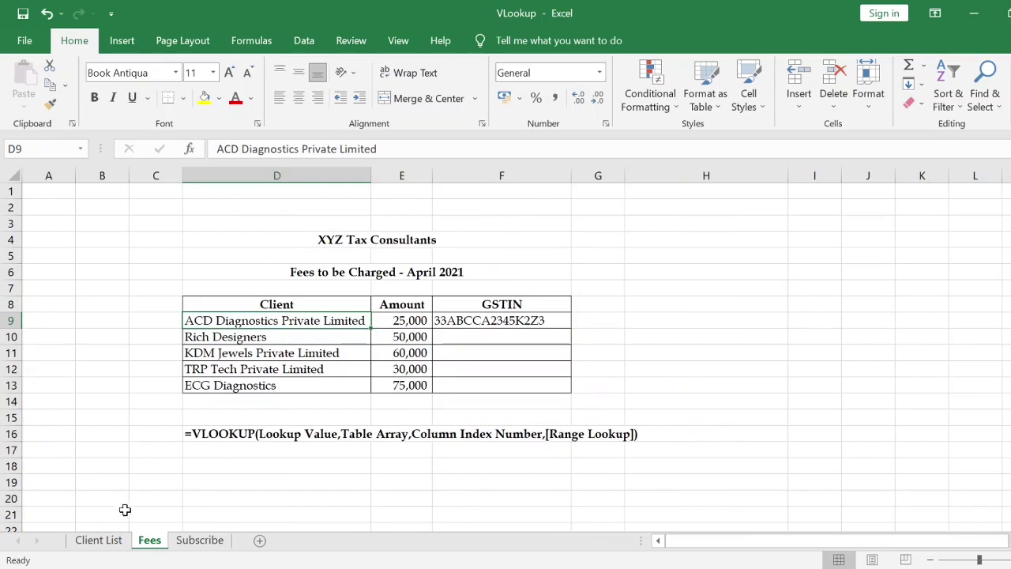
click(114, 540)
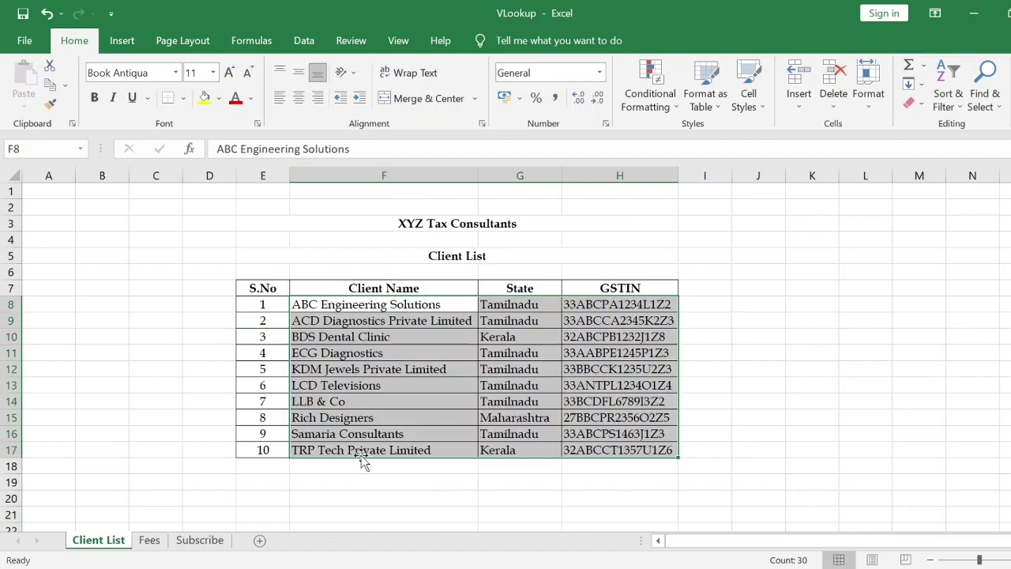
click(151, 540)
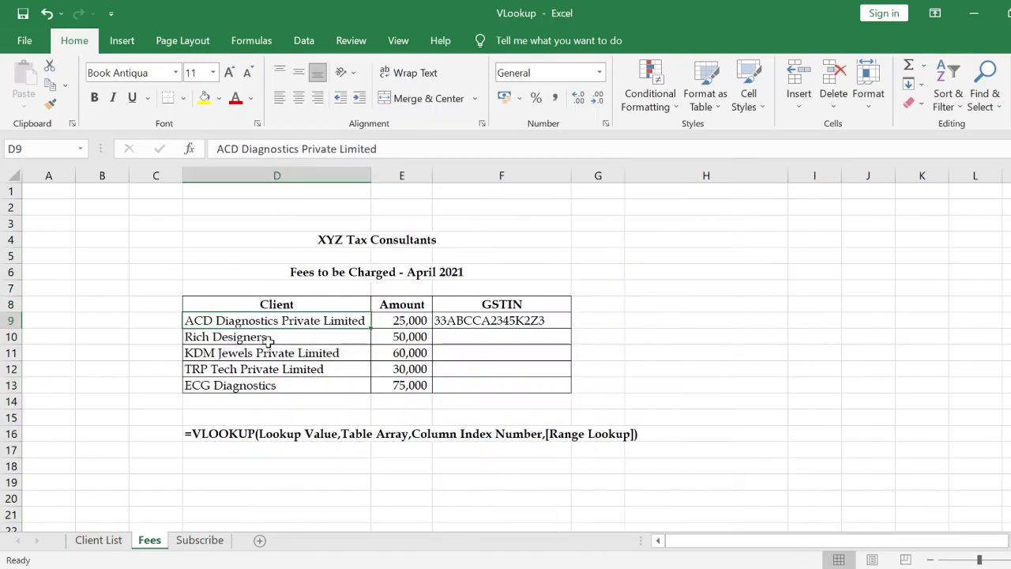
click(98, 540)
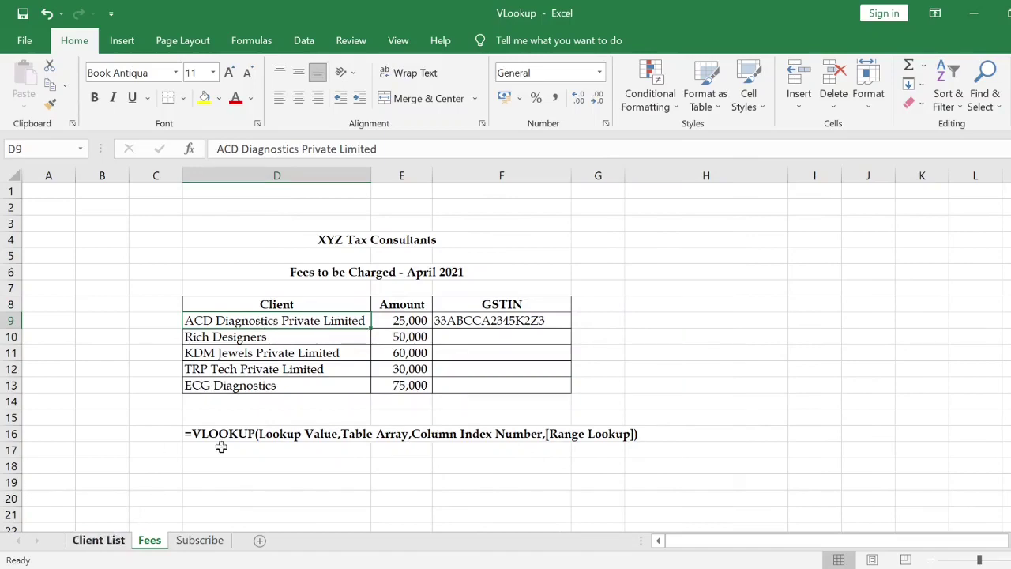
key(ctrl+Page_Down)
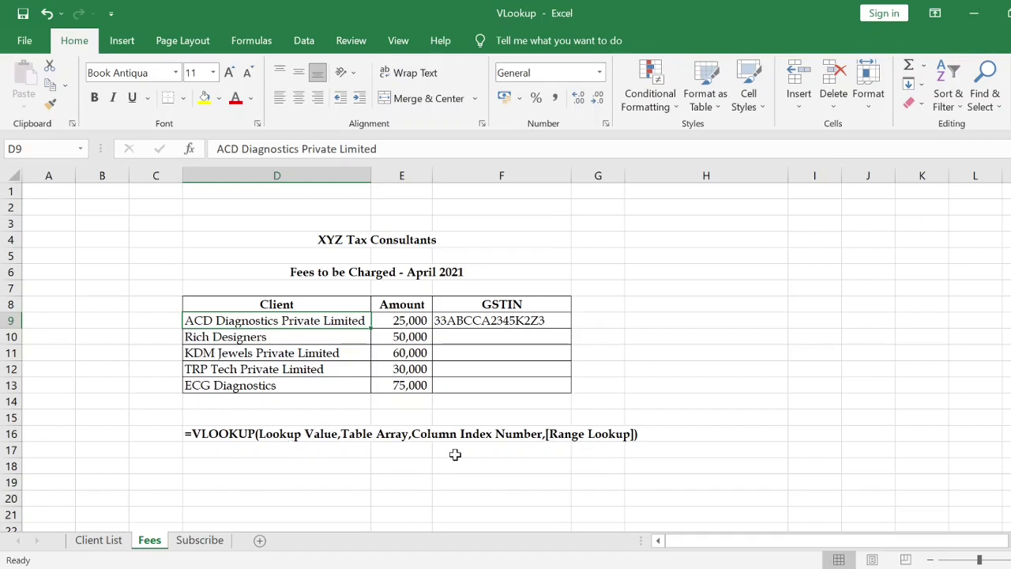
click(513, 323)
Clear F9's typed GSTIN and start =VLOOKUP(D9, heading to the Client List sheet.
key(Delete)
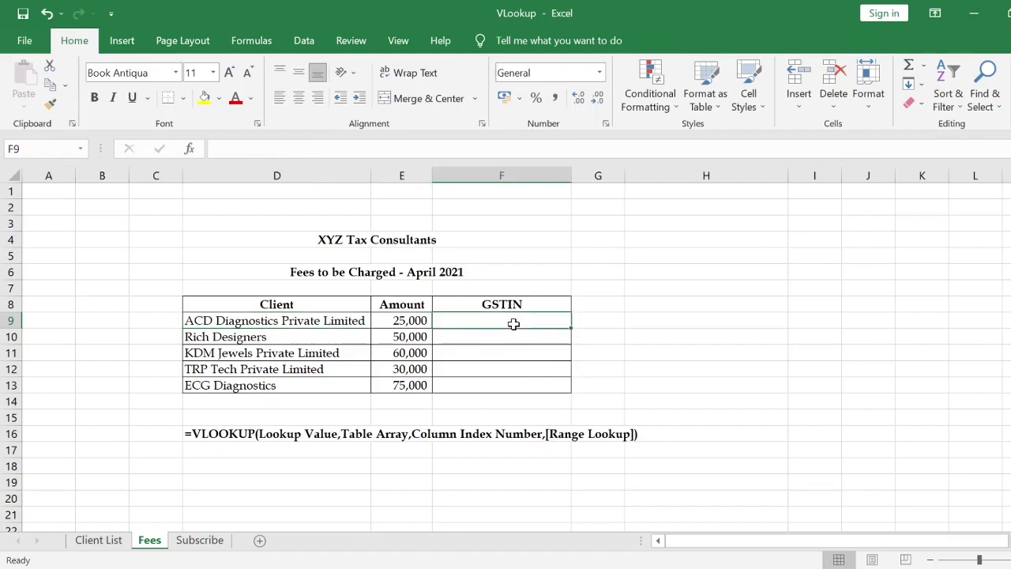
text(=VLOOKUP()
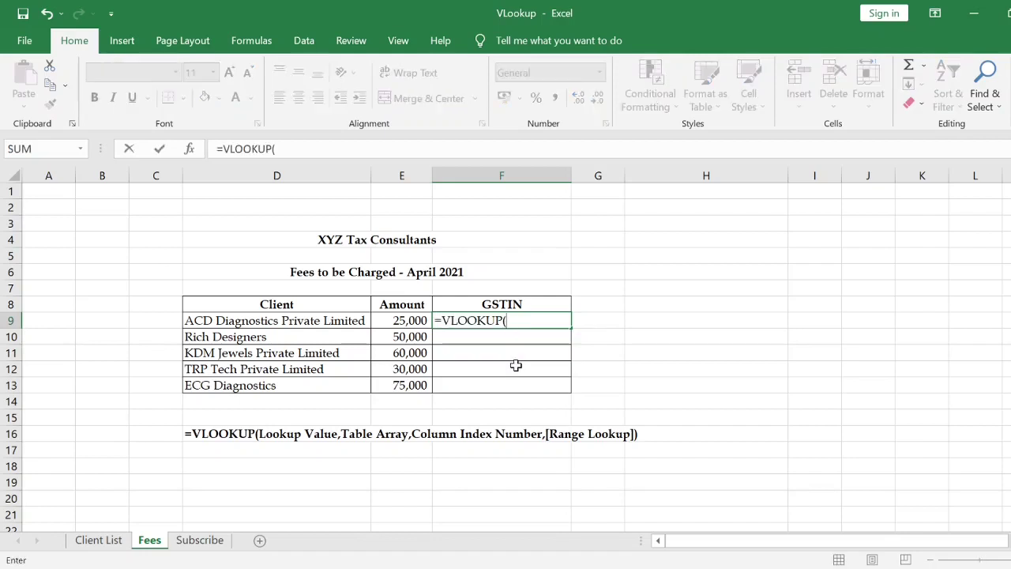
key(Left)
key(Left)
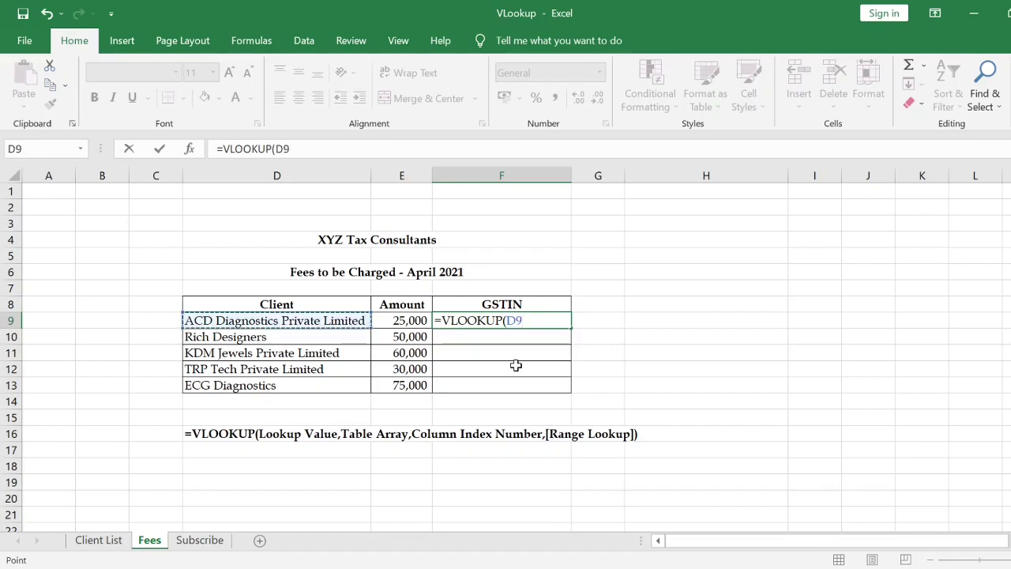
text(,)
key(ctrl+Page_Up)
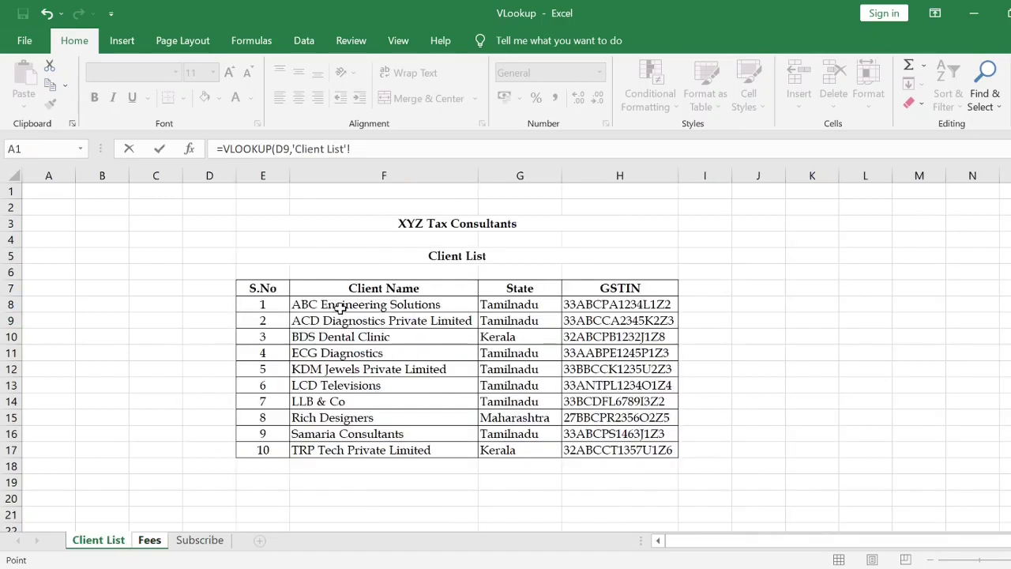
Use 'Client List'!$F$8:$H$17 as the absolute table range in the VLOOKUP.
drag(339, 308, 608, 456)
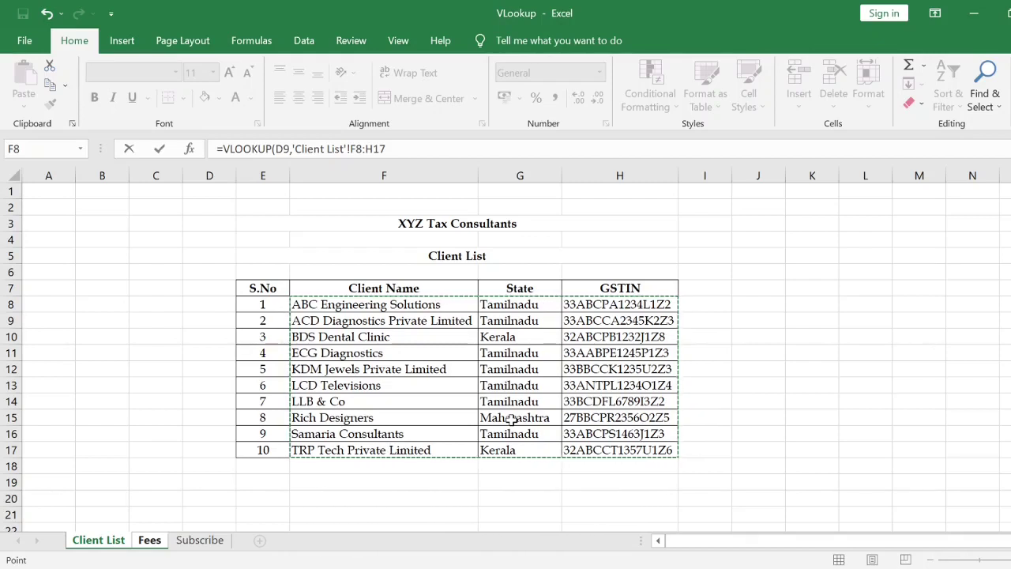
key(F4)
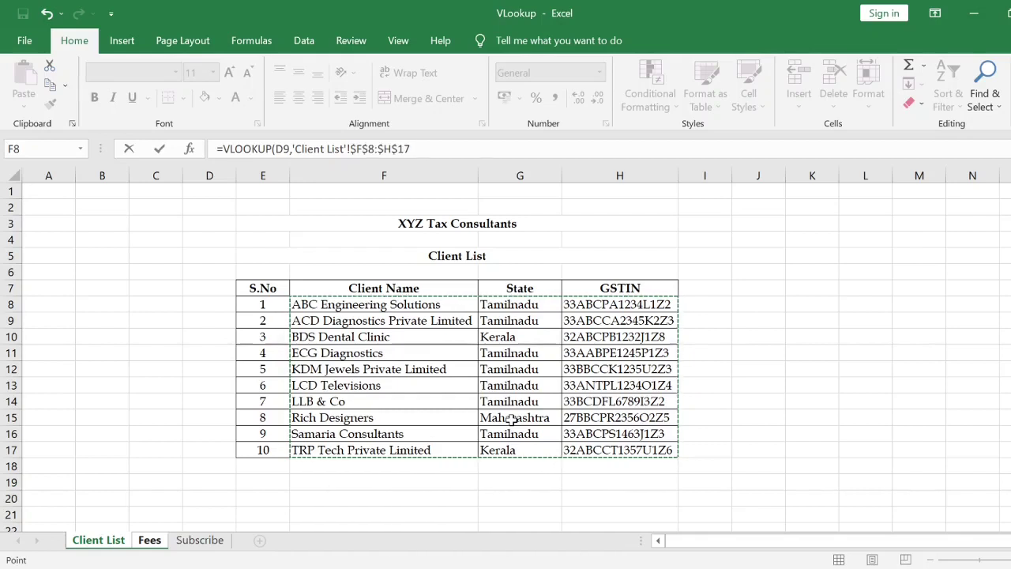
click(398, 154)
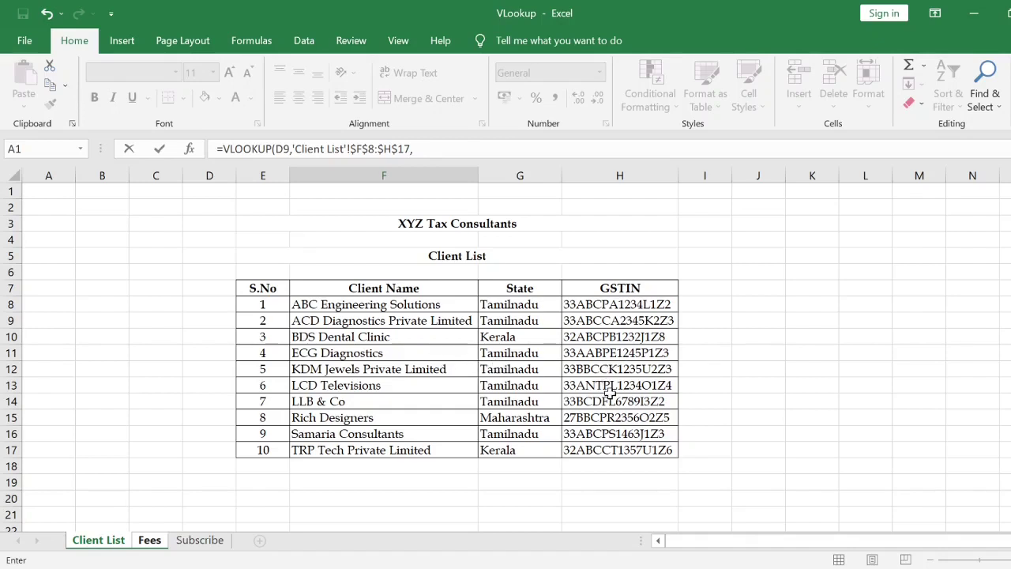
Finish =VLOOKUP(D9,'Client List'!$F$8:$H$17,3,0) in F9 and copy it down to F13.
text(3,)
text(0))
key(Return)
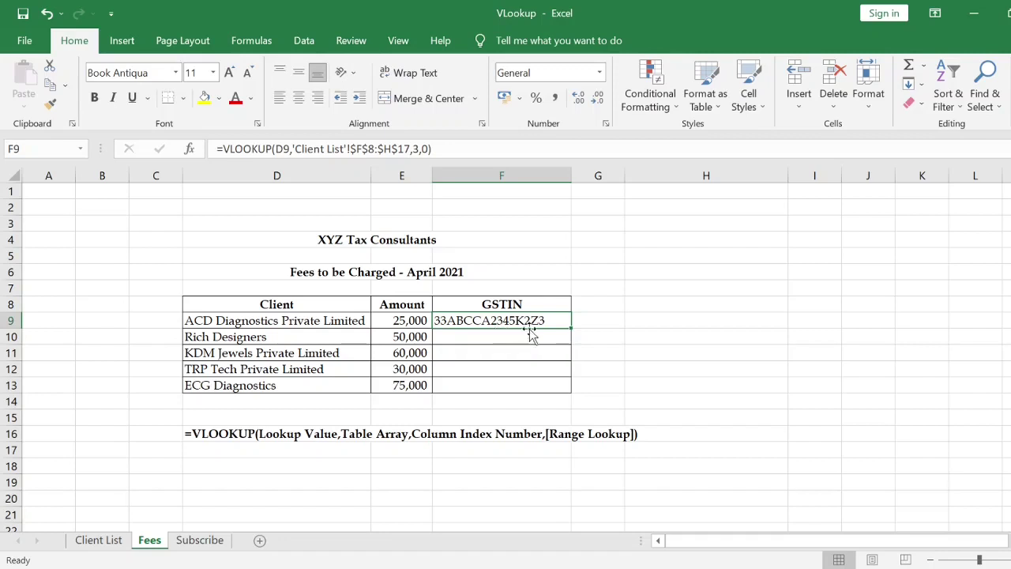
drag(574, 327, 572, 393)
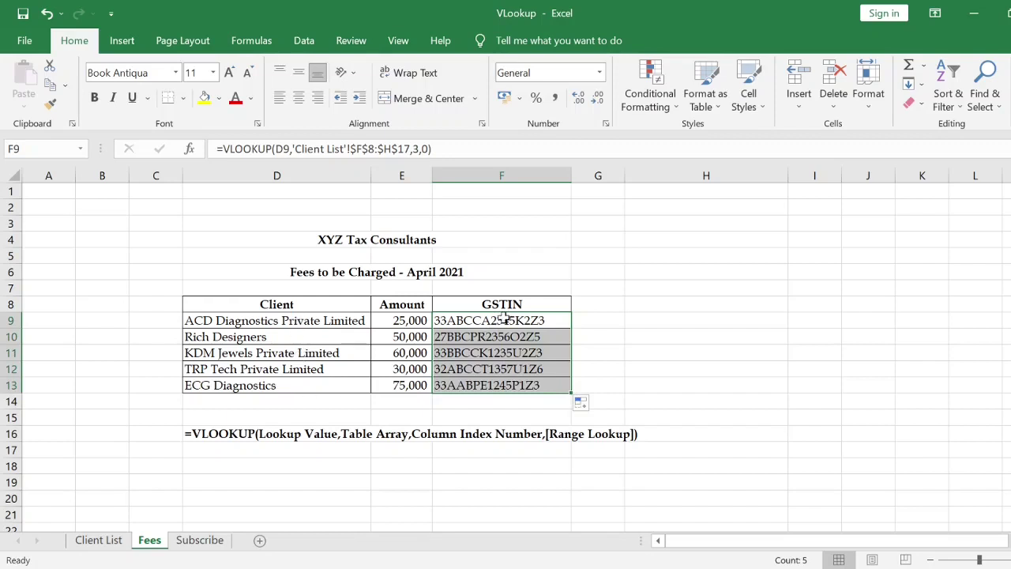
Check the copied formula in F13, then move to the Subscribe sheet.
click(514, 388)
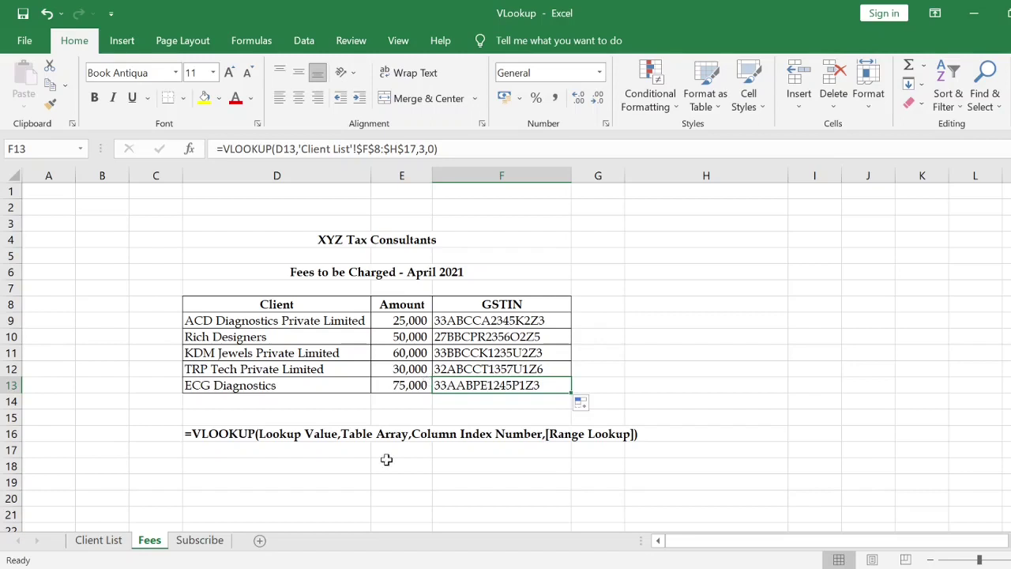
click(213, 540)
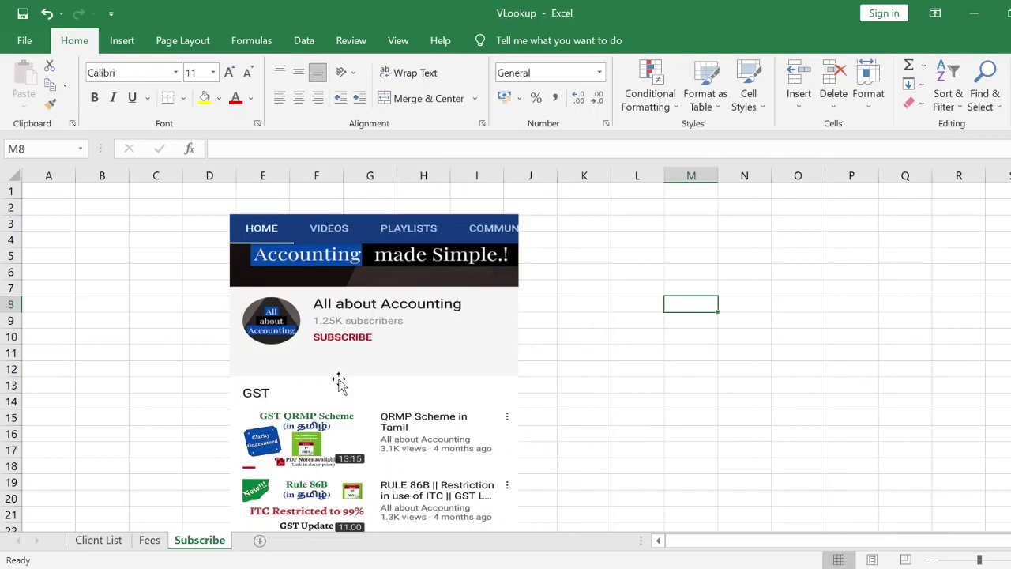